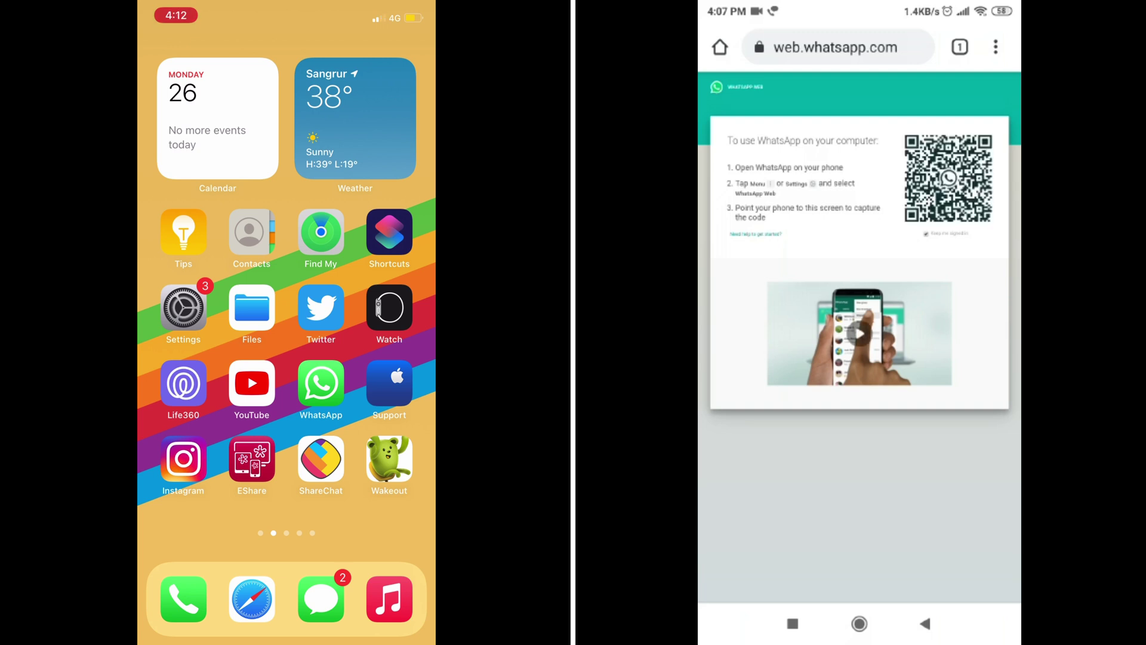
Step: Link a new device from WhatsApp's Linked Devices settings and scan the second phone's QR code
click(321, 384)
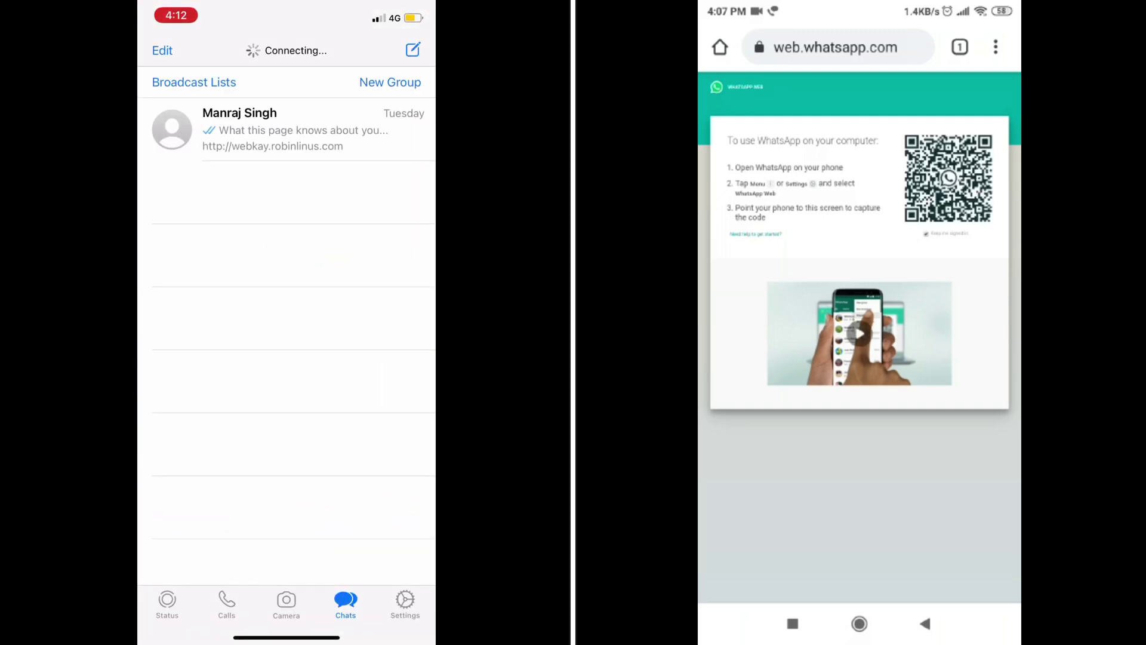
click(405, 604)
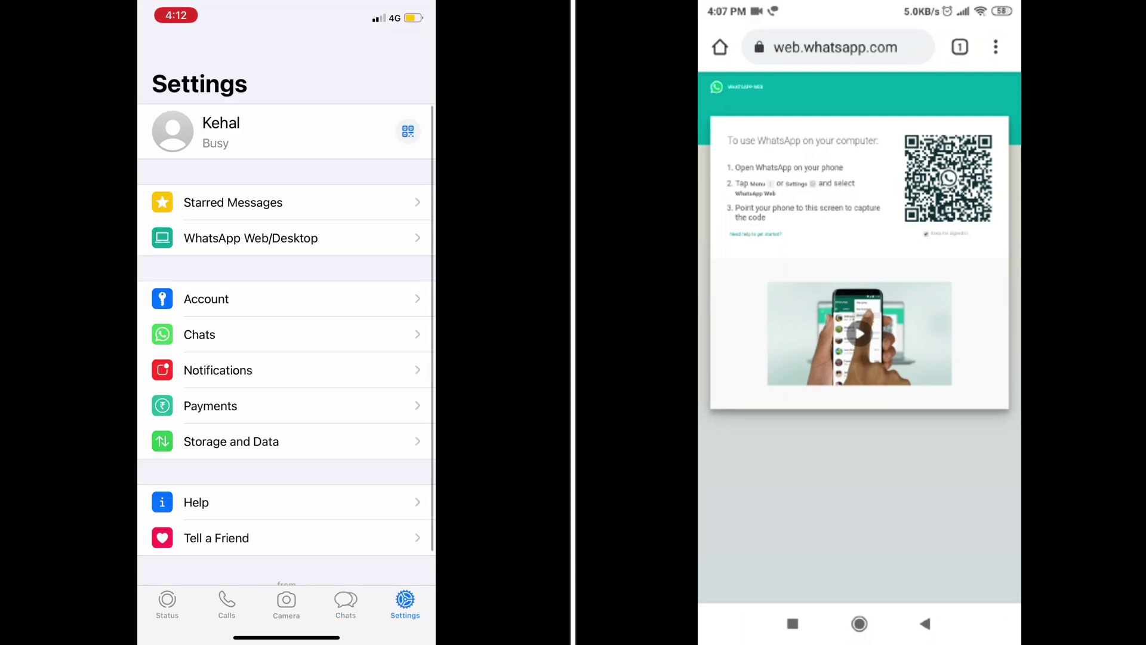
click(250, 238)
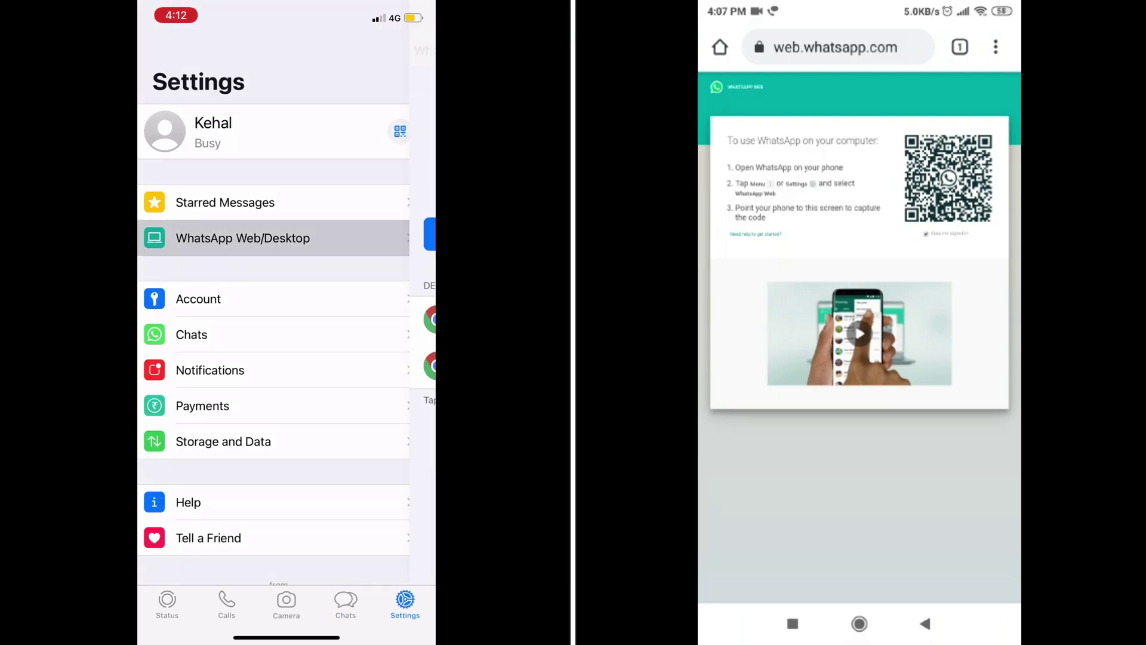
click(285, 234)
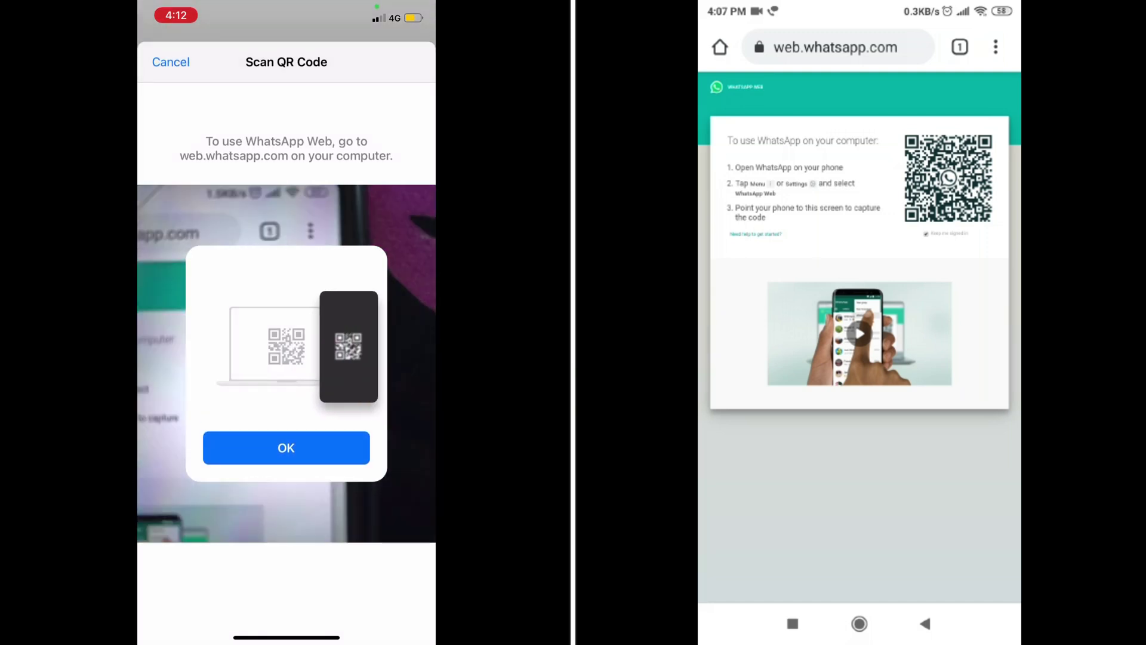
click(286, 447)
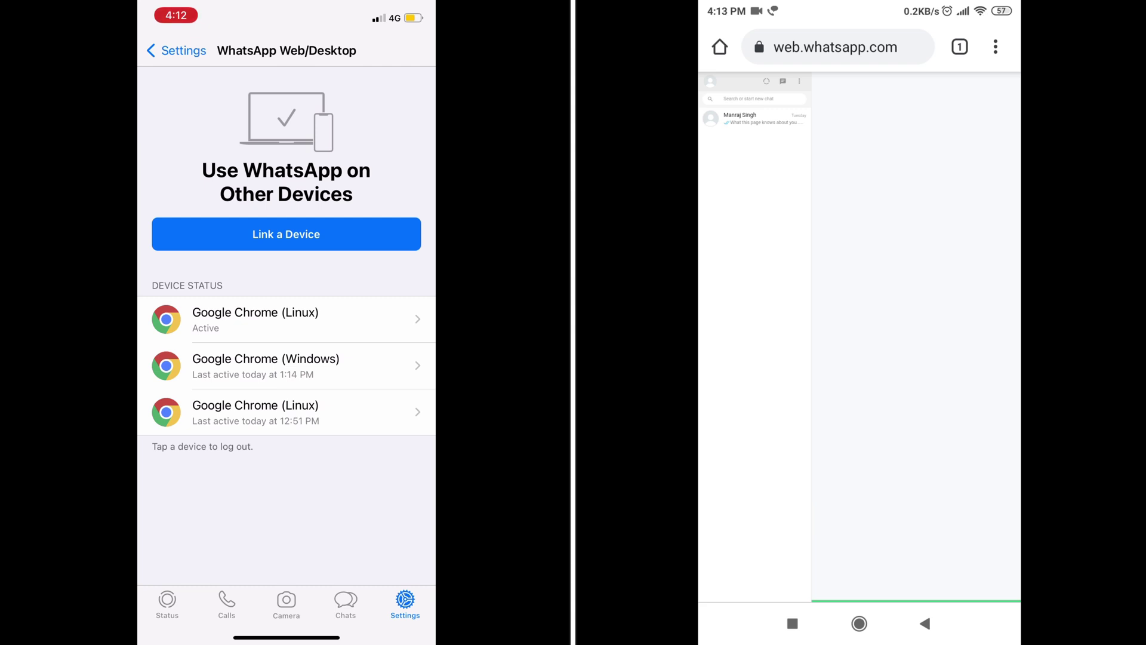
click(754, 118)
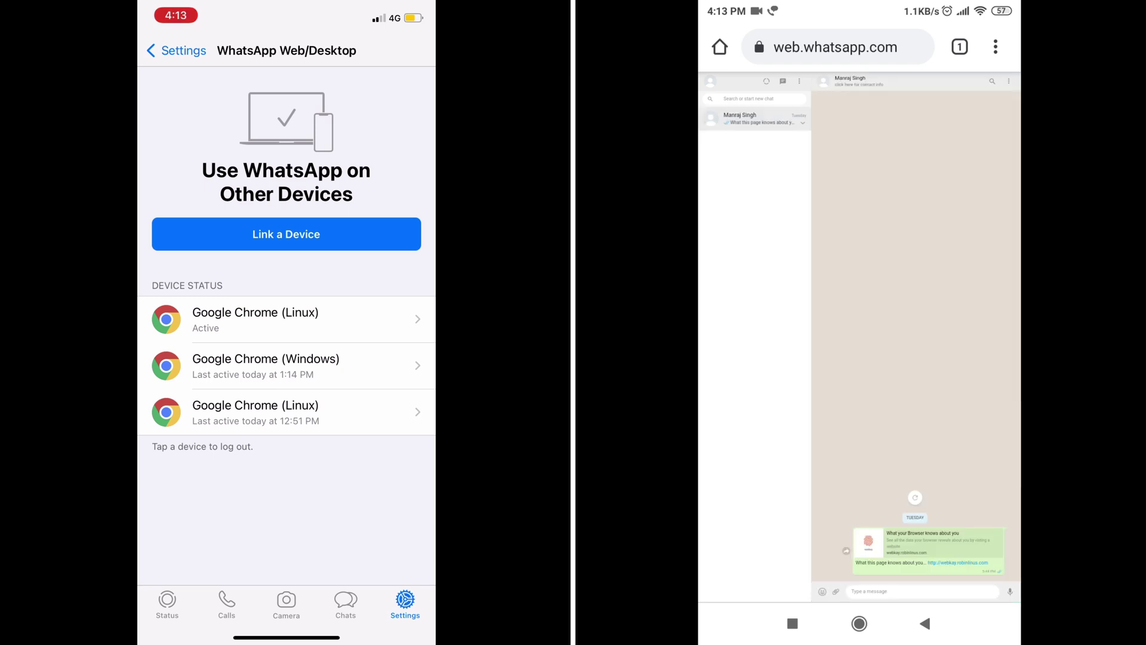
click(346, 604)
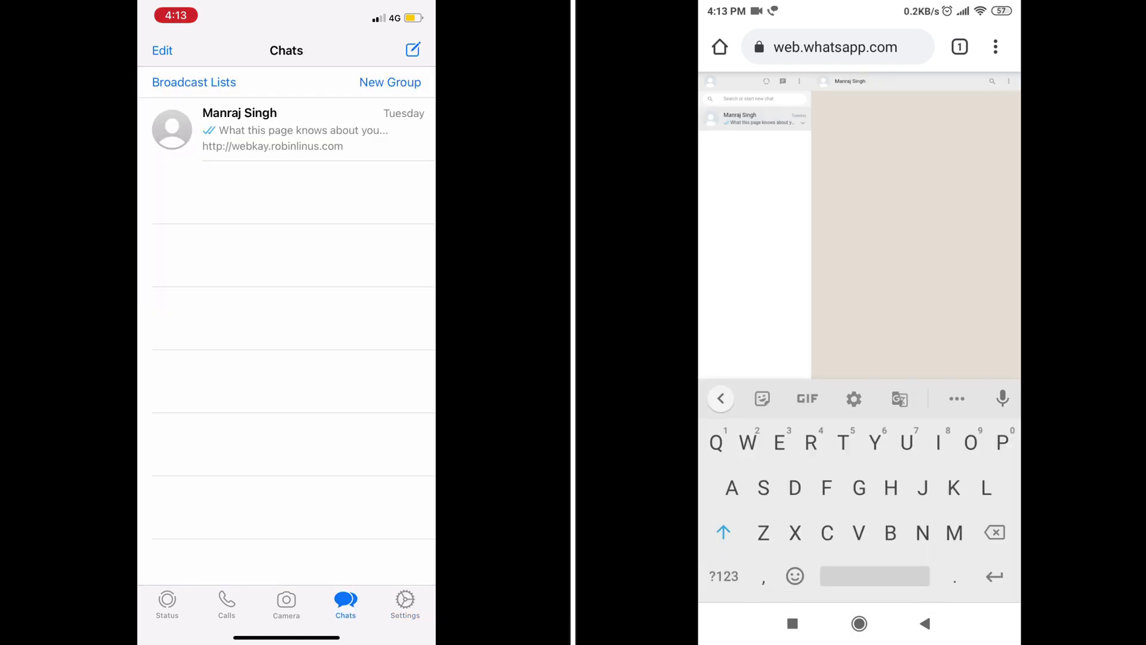
text(i)
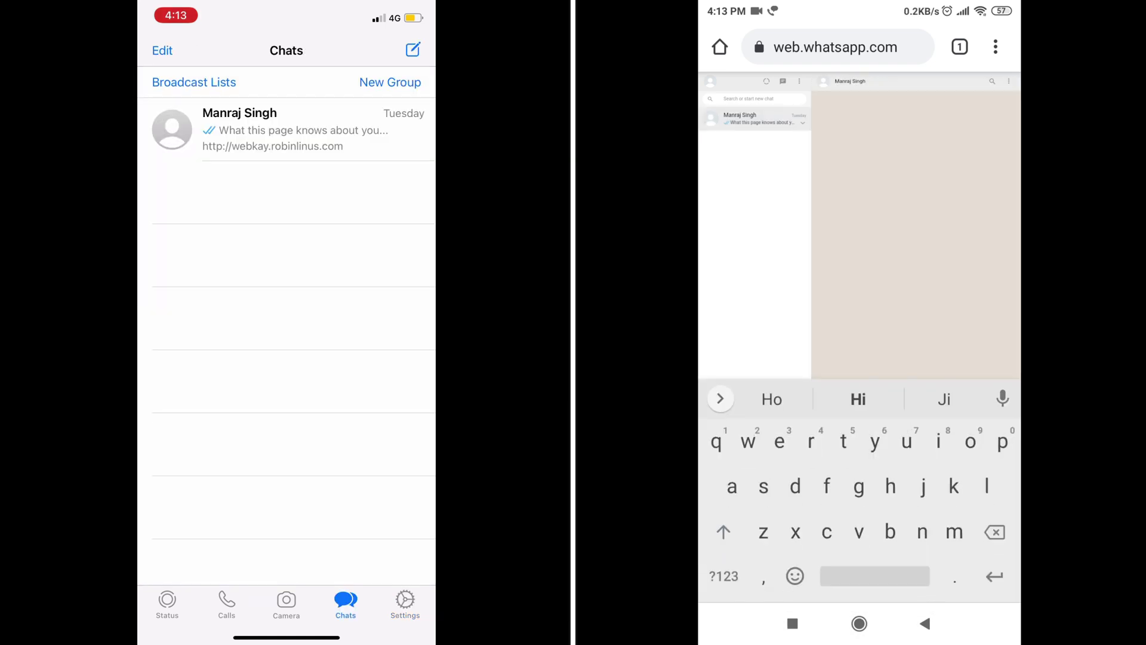
click(858, 398)
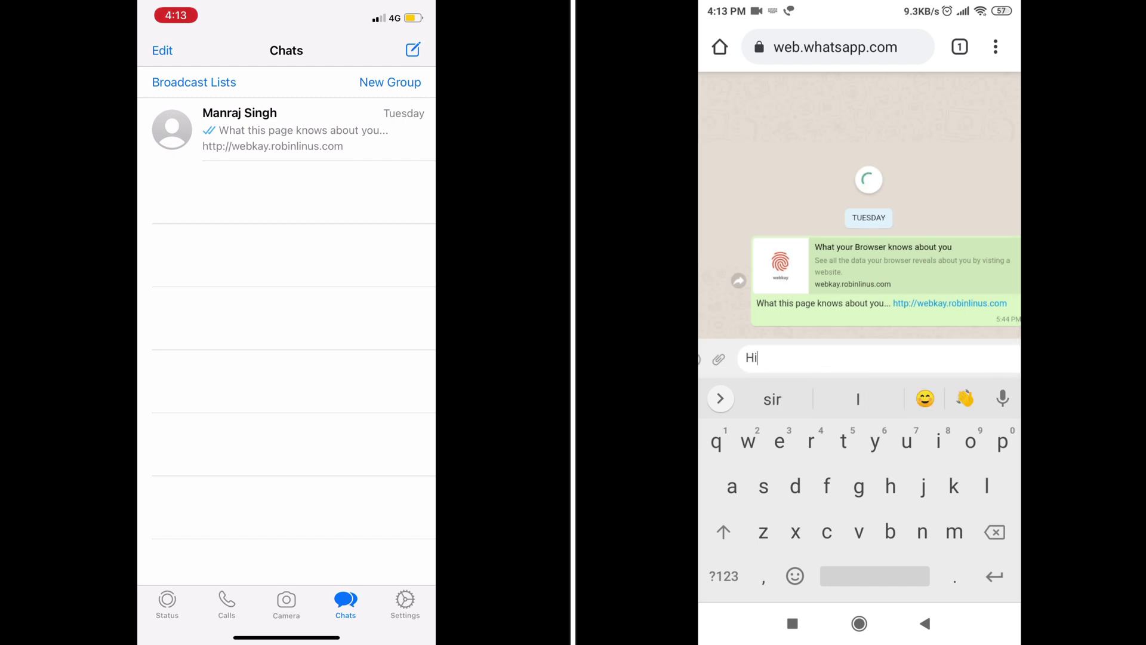
scroll(859, 269, right, 2)
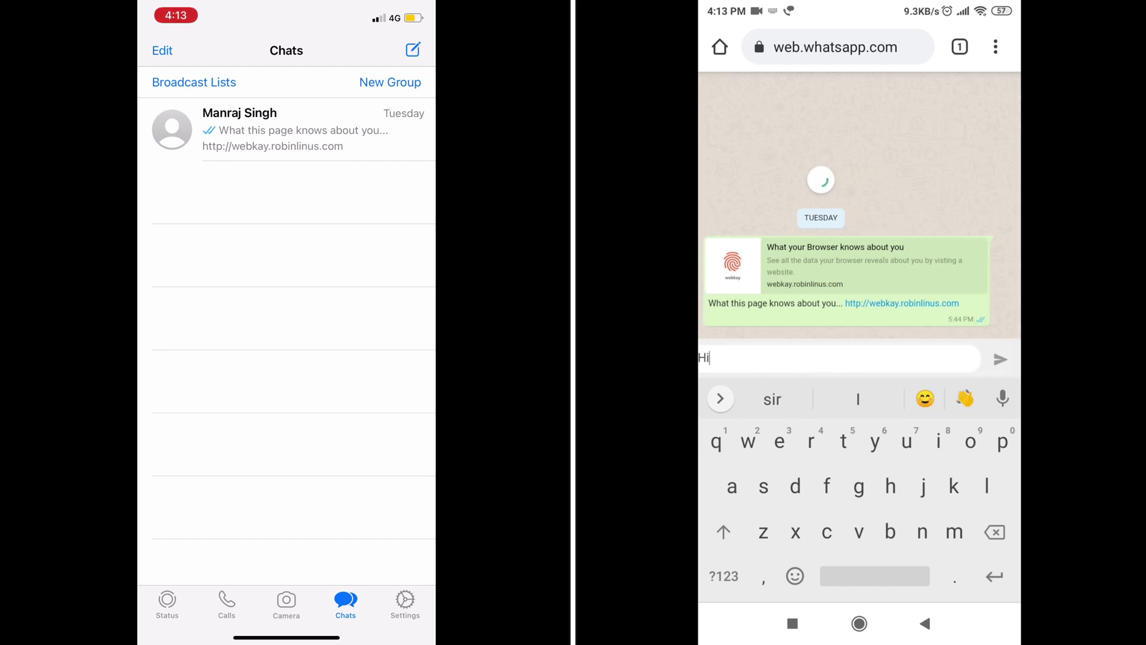